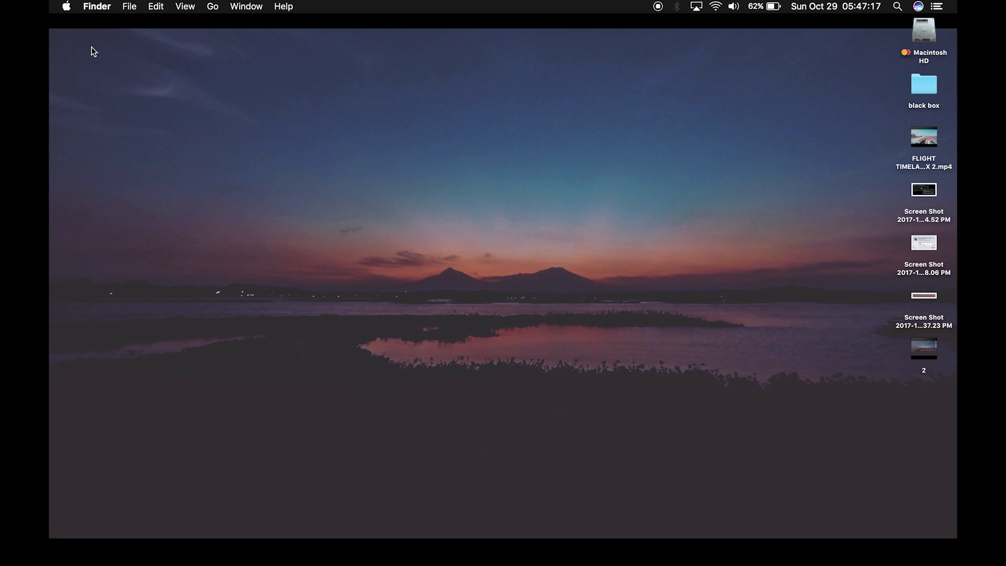
- Open the Sound settings in System Preferences, check the Internal Microphone's input volume, and close the settings window
left_click(67, 7)
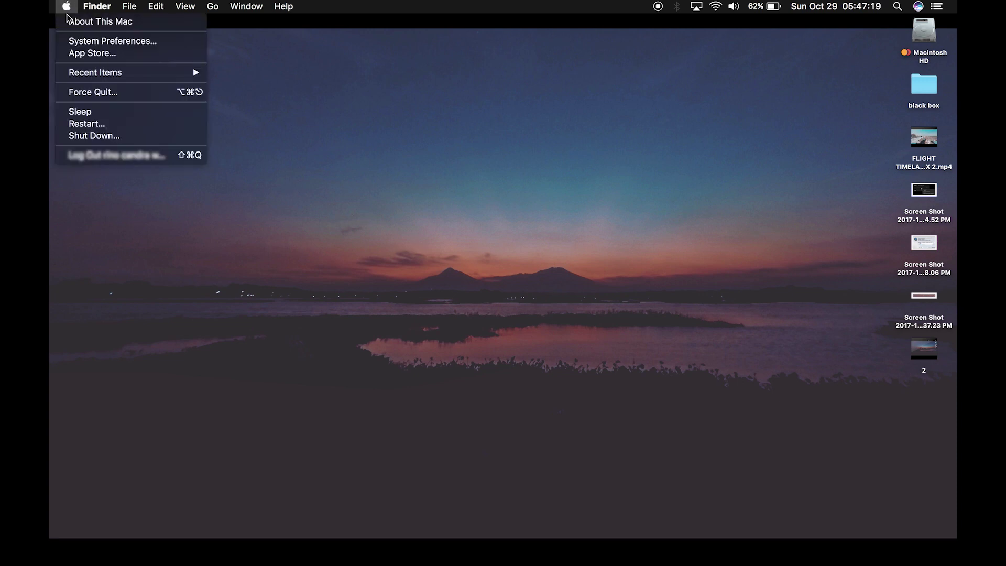
left_click(174, 46)
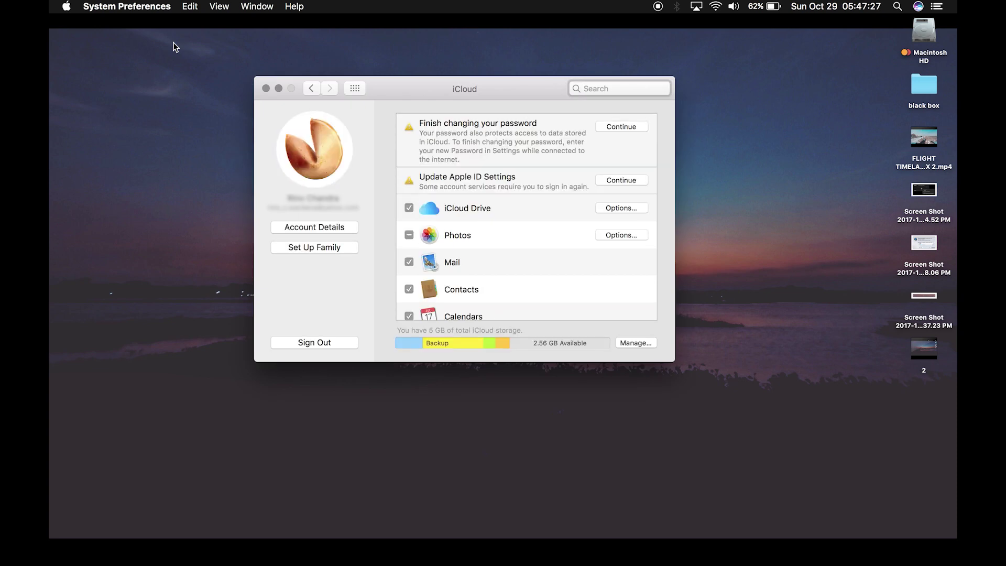
left_click(356, 88)
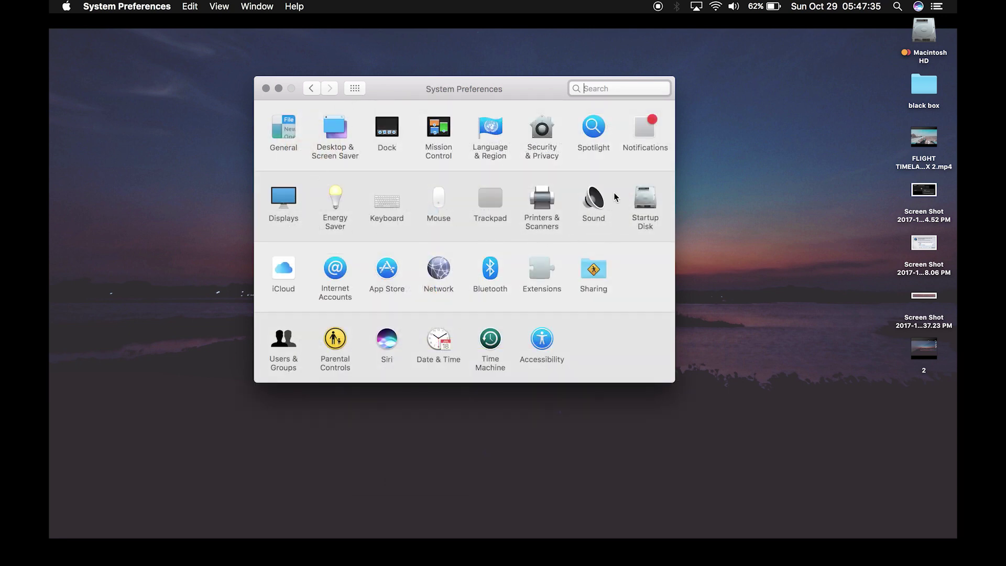
left_click(596, 210)
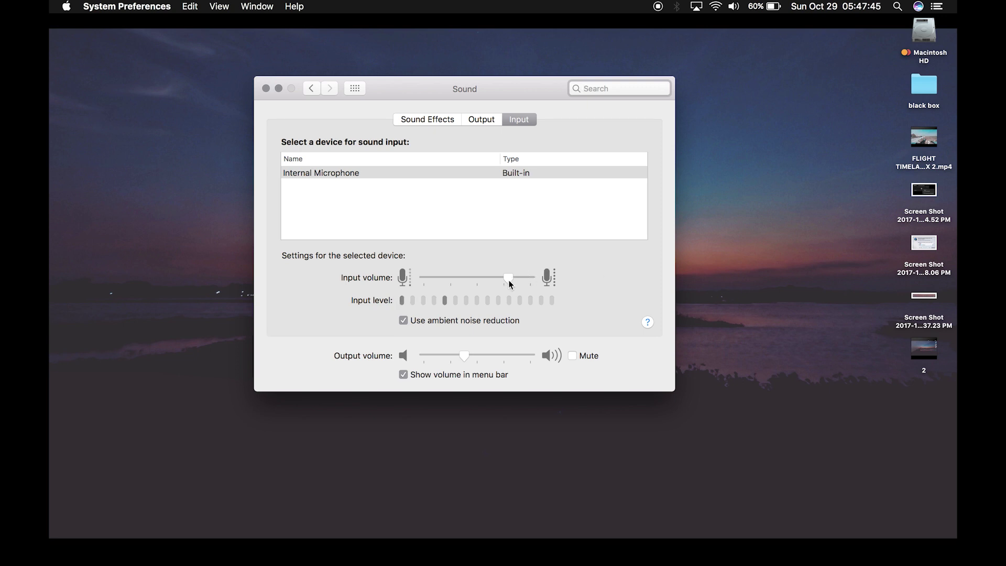
mouse_move(463, 277)
left_click(266, 88)
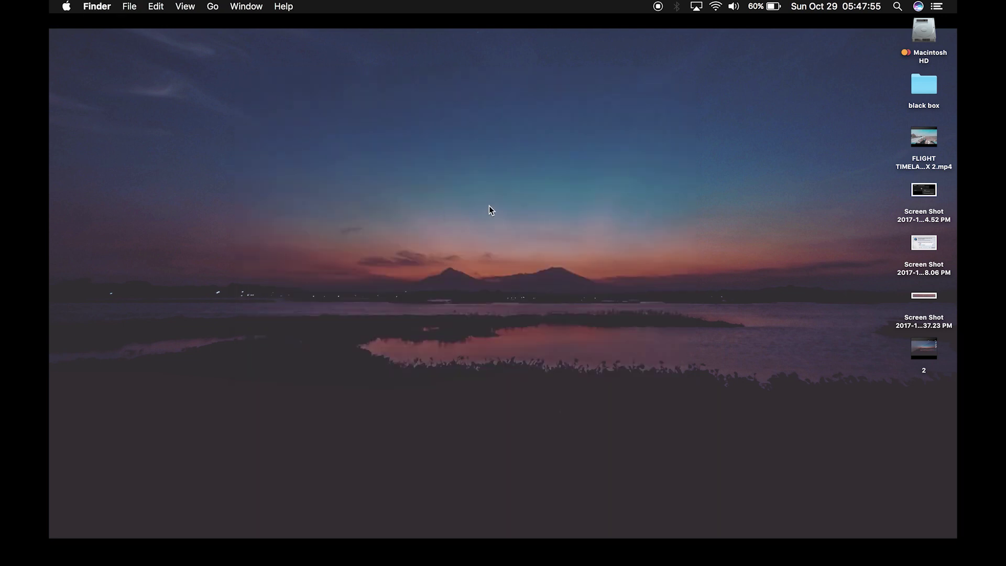
- Find and launch QuickTime Player through a Spotlight search for "quicktimeplayer", and show its commands for starting a new recording
left_click(897, 6)
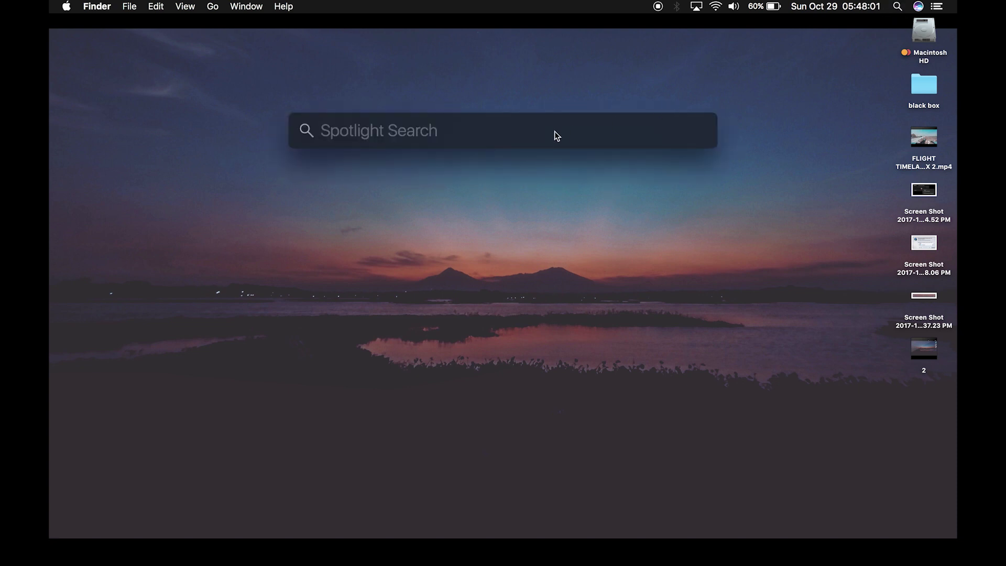
type("qui")
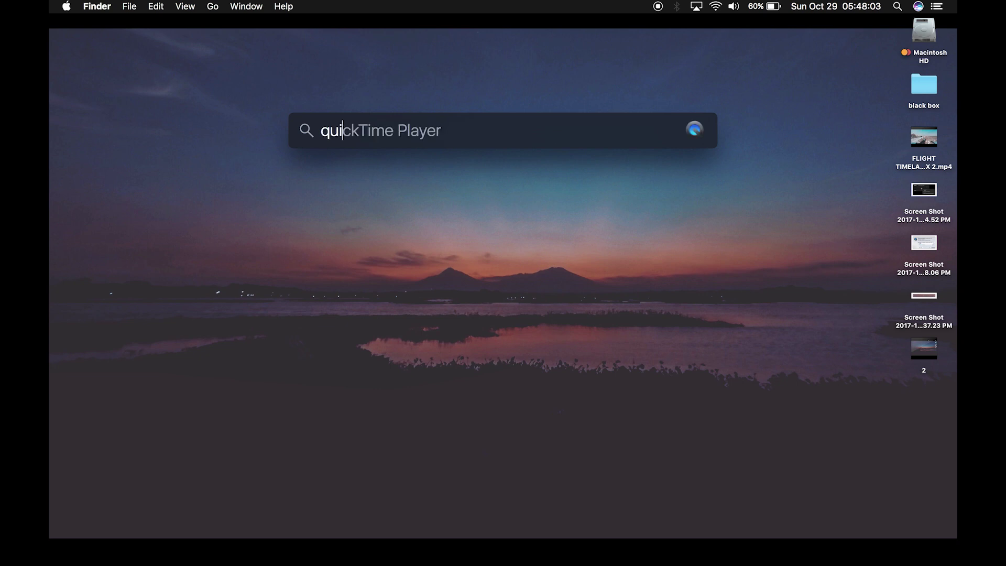
type("cktim")
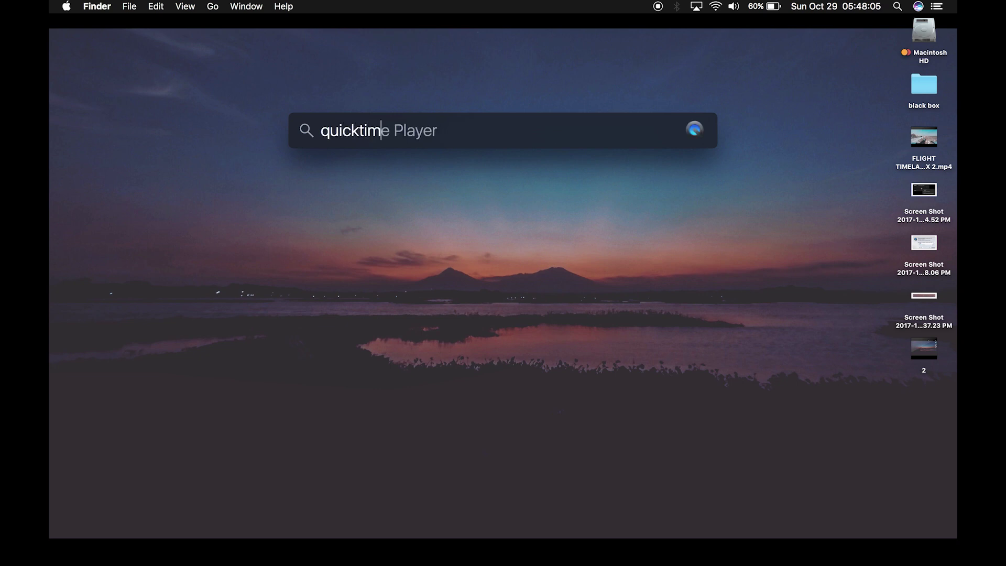
type("eplayer")
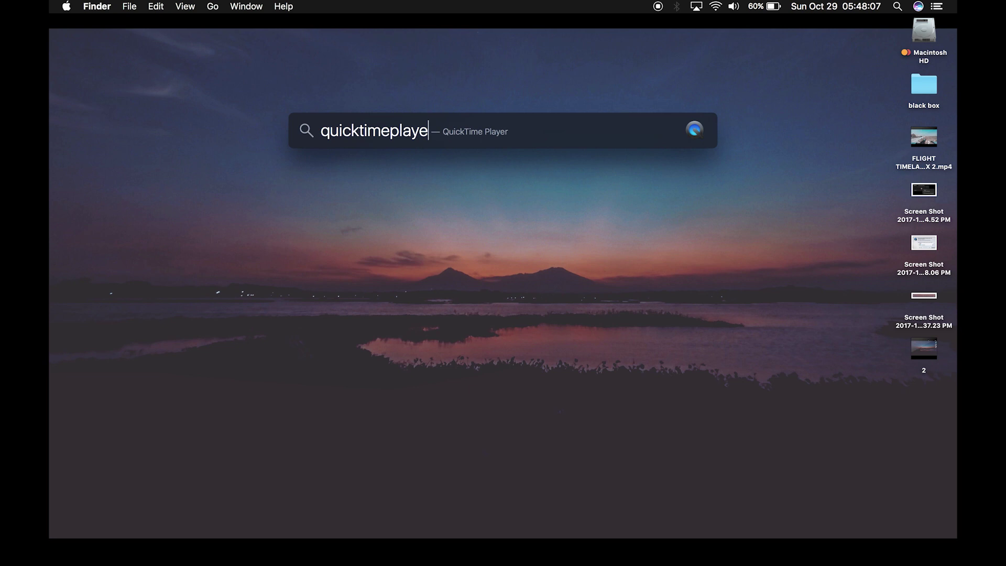
left_click(449, 167)
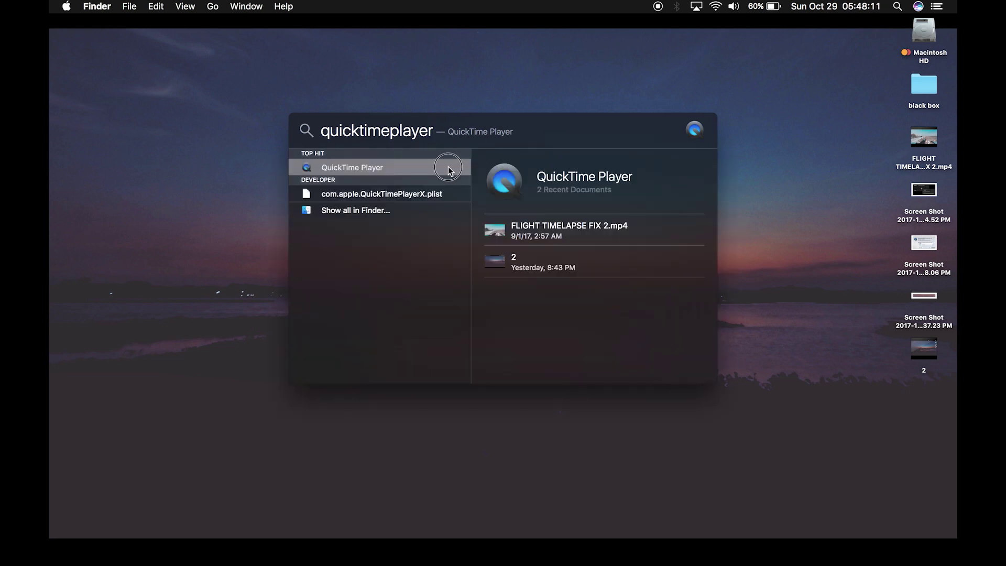
key("Return")
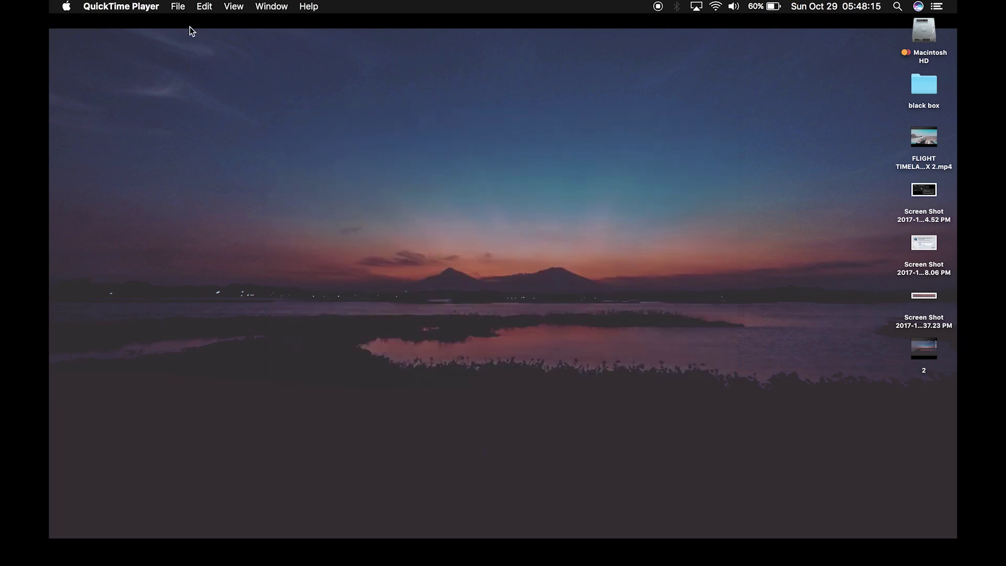
left_click(177, 7)
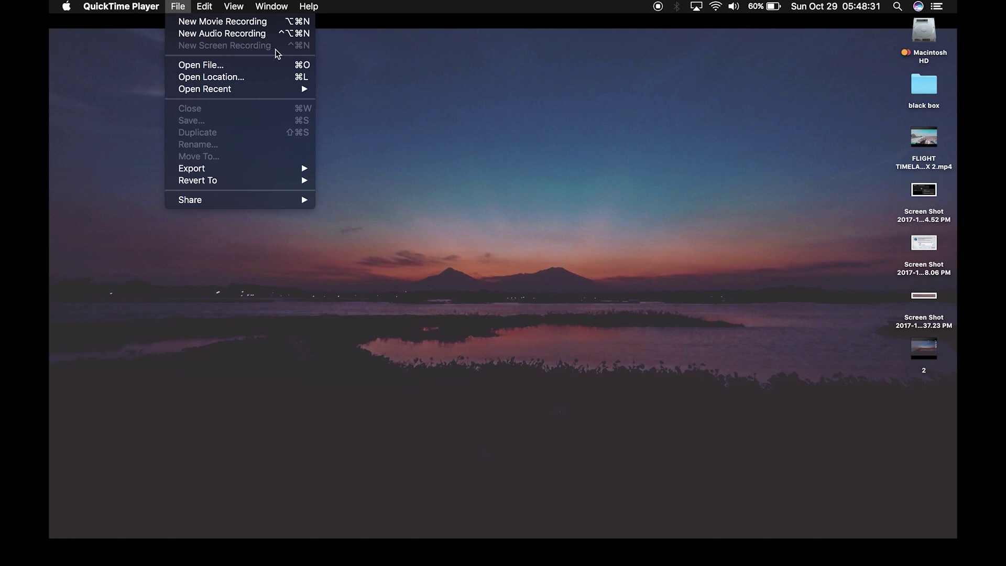
- Open the desktop screenshots of the Screen Recording options and the recording instructions, and arrange both windows so they do not overlap
double_click(922, 195)
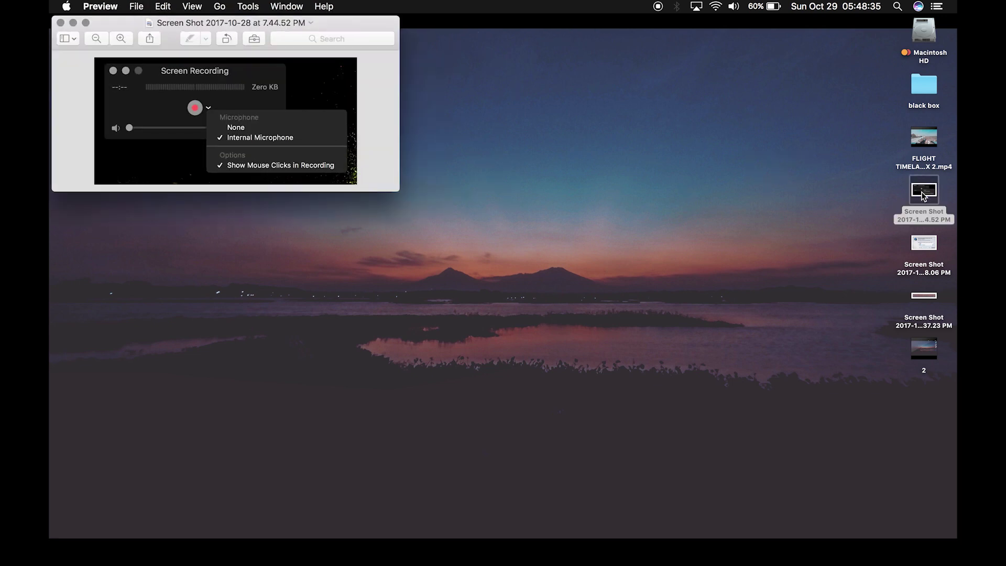
left_click_drag(366, 24, 438, 80)
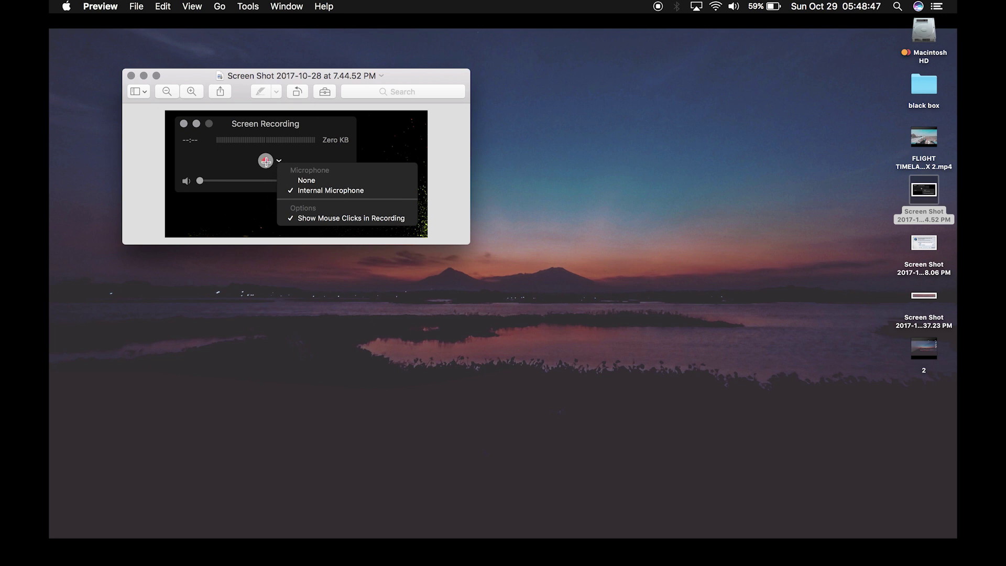
double_click(920, 294)
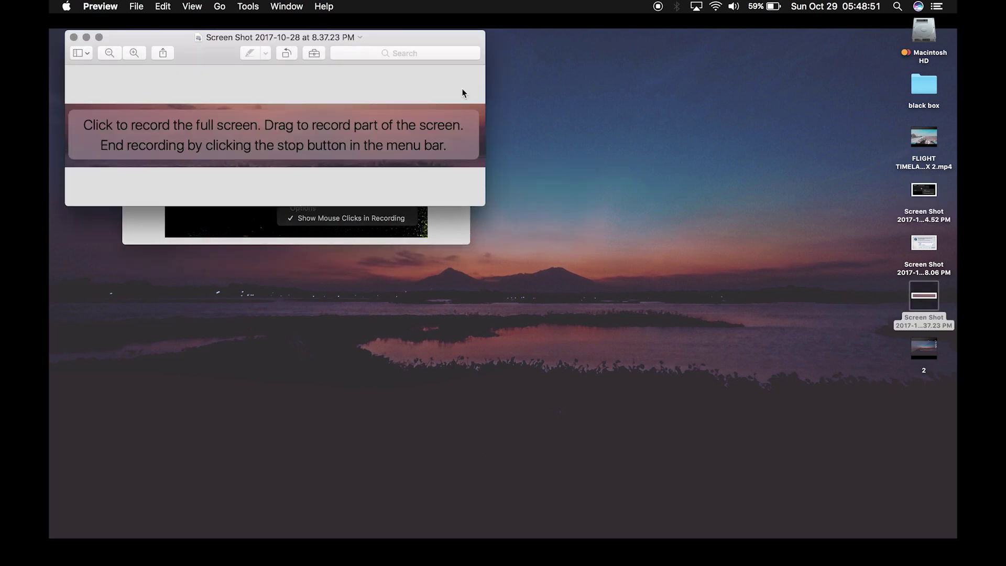
left_click_drag(423, 47, 619, 286)
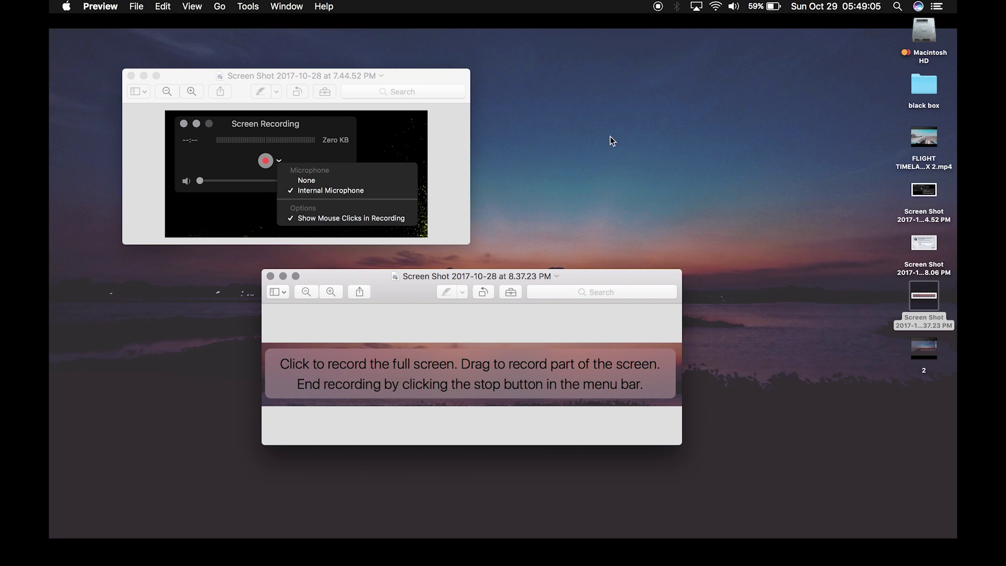
- Browse the installed applications across both Launchpad pages
mouse_move(786, 555)
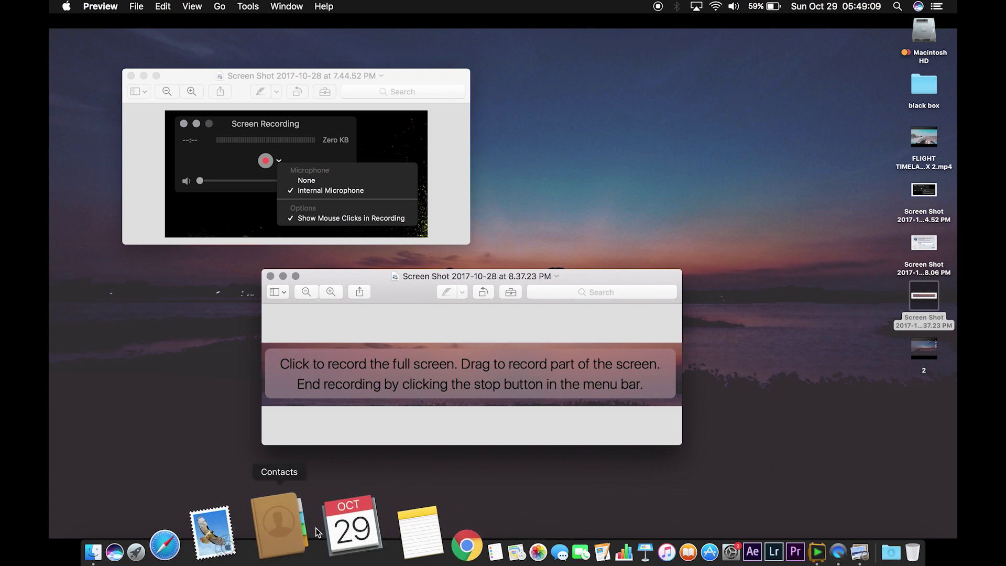
left_click(241, 528)
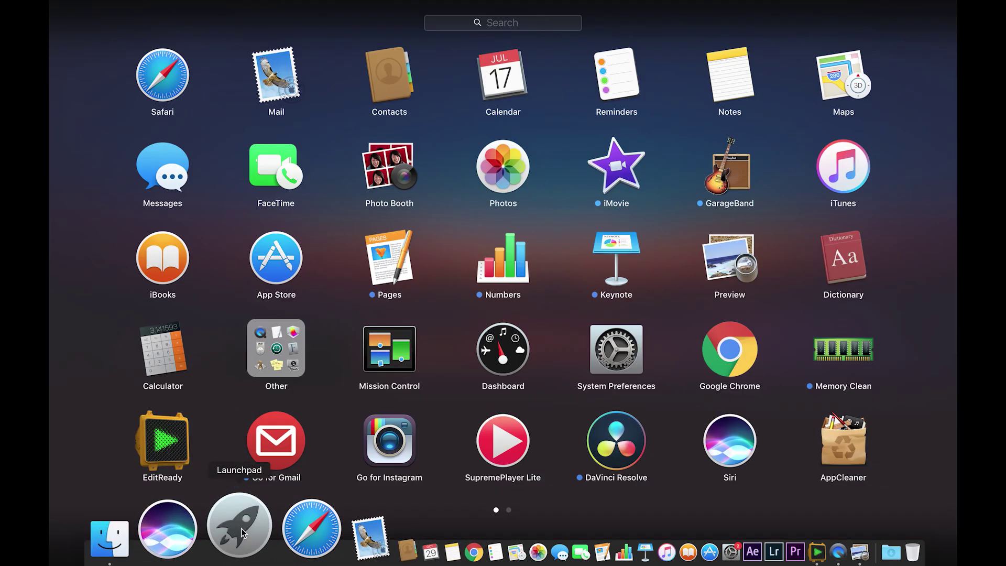
scroll(431, 318, "right", 5)
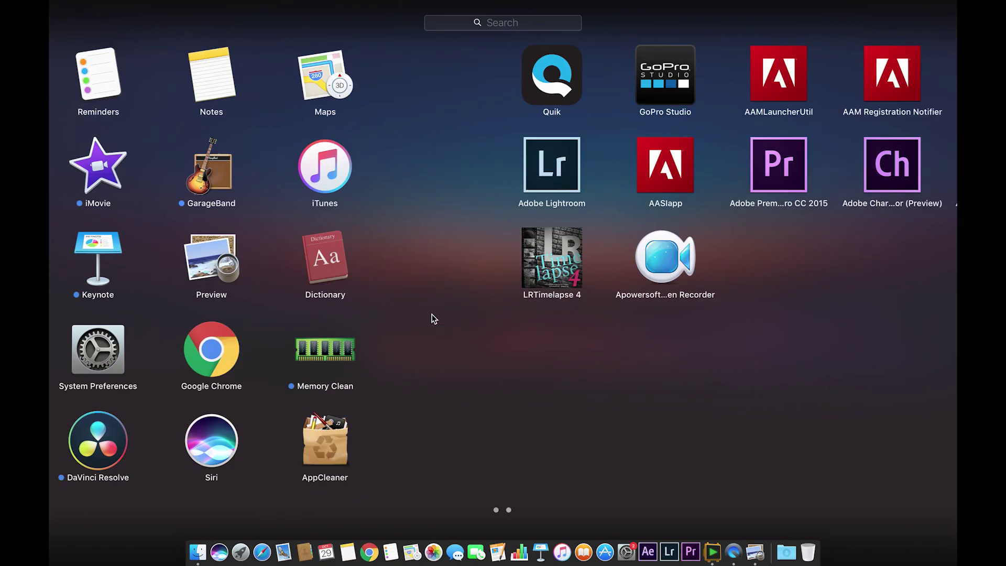
scroll(432, 317, "left", 5)
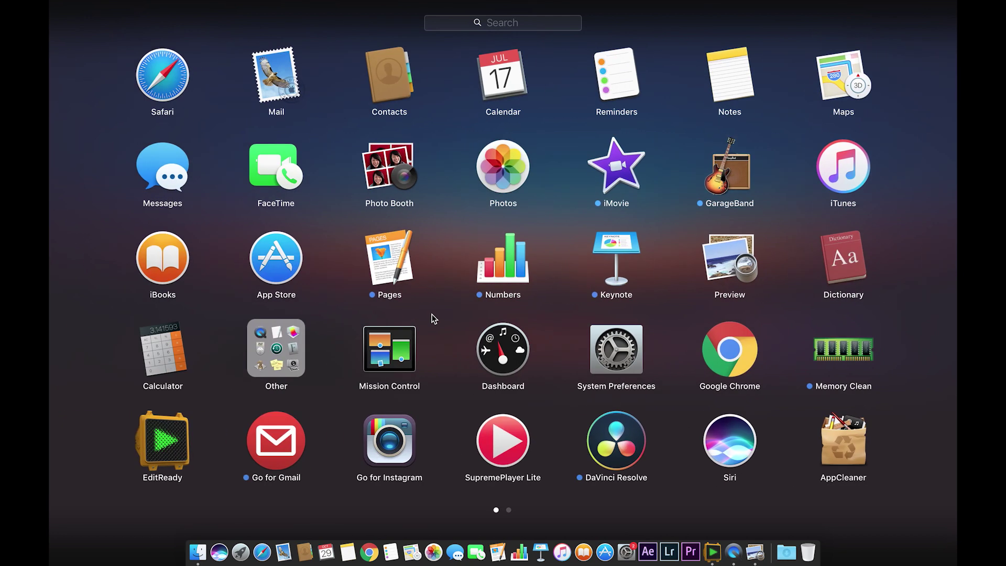
- Switch to Chrome, open YouTube, and play "Gopro Hero 5 RAW Time lapse photo settings" in full screen, skipping the ad
left_click(368, 548)
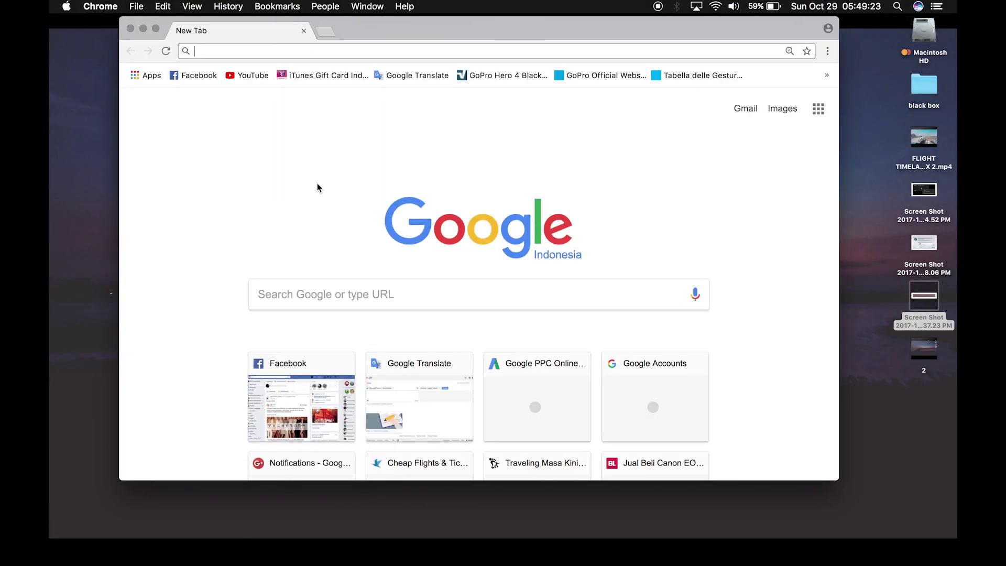
left_click(258, 76)
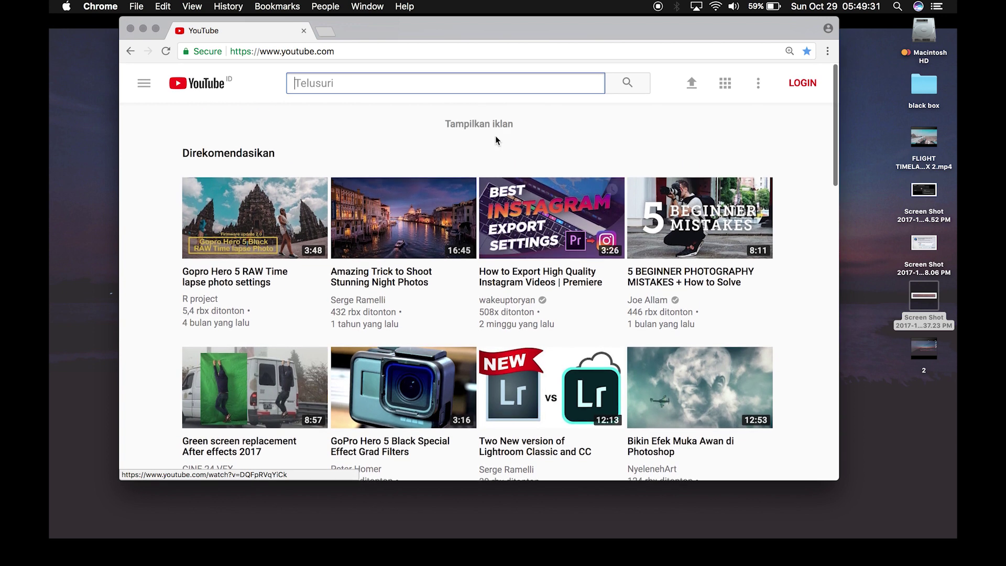
left_click(273, 217)
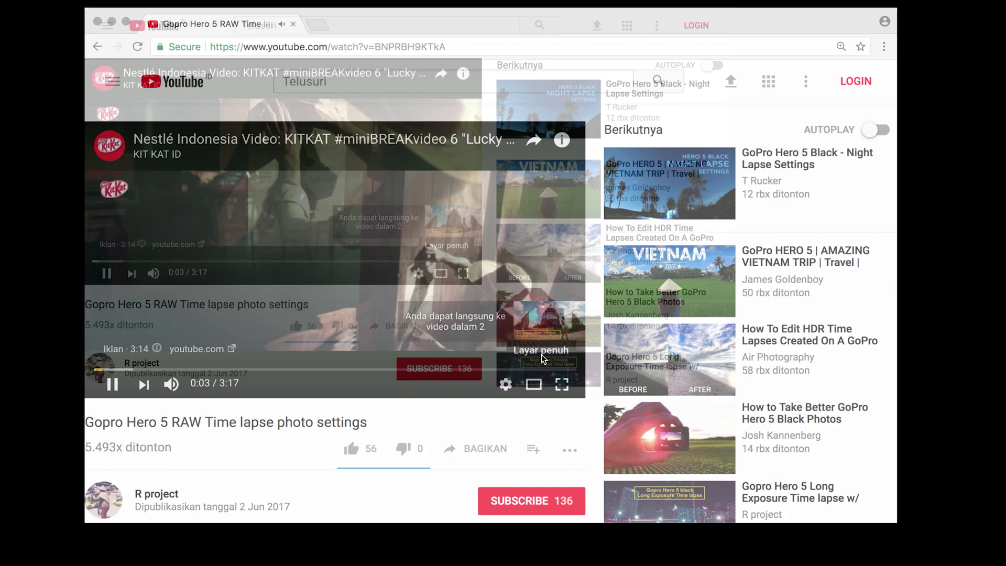
left_click(562, 384)
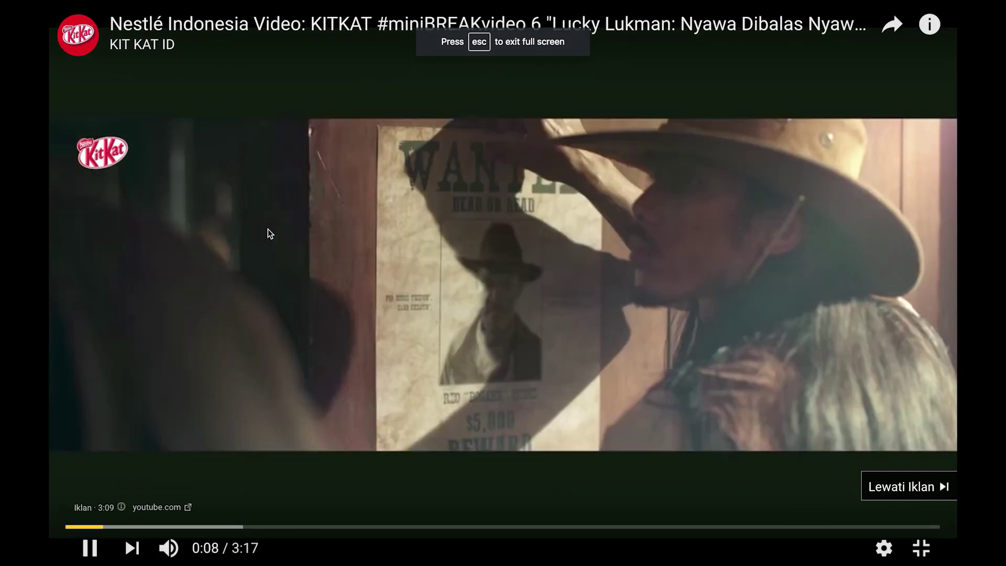
left_click(897, 485)
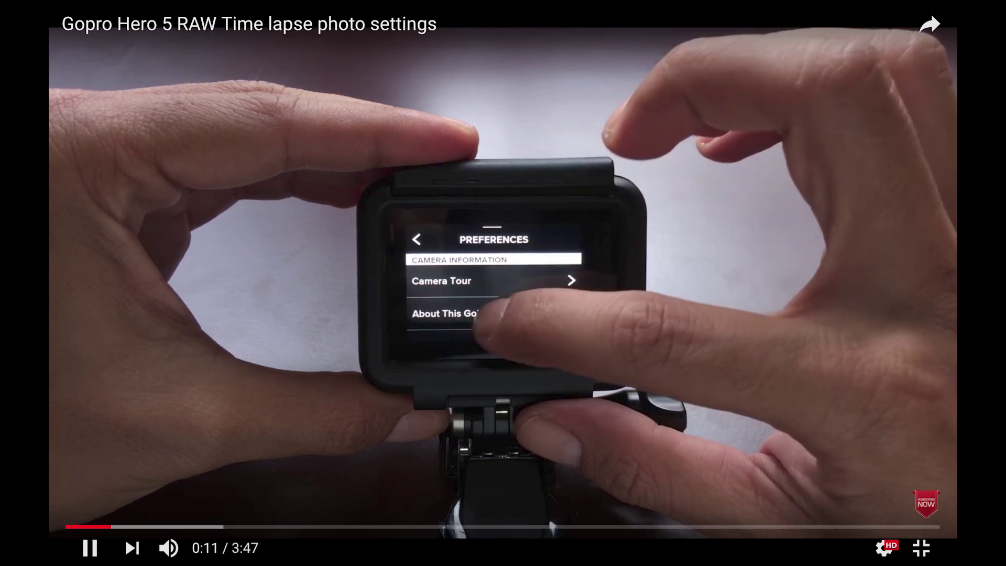
- Exit full-screen playback, pause the GoPro video, and close the browser window
key("Escape")
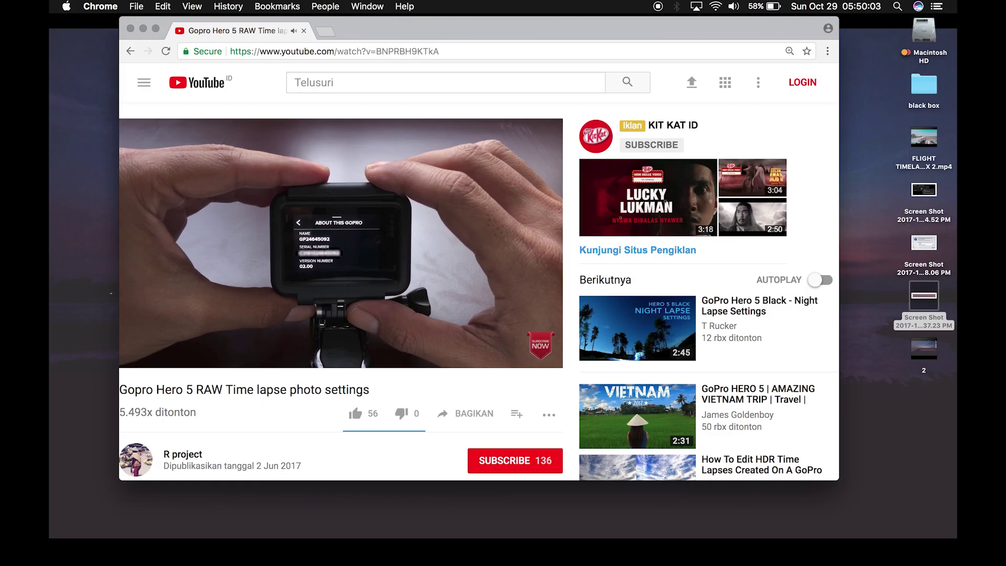
mouse_move(199, 190)
left_click(146, 360)
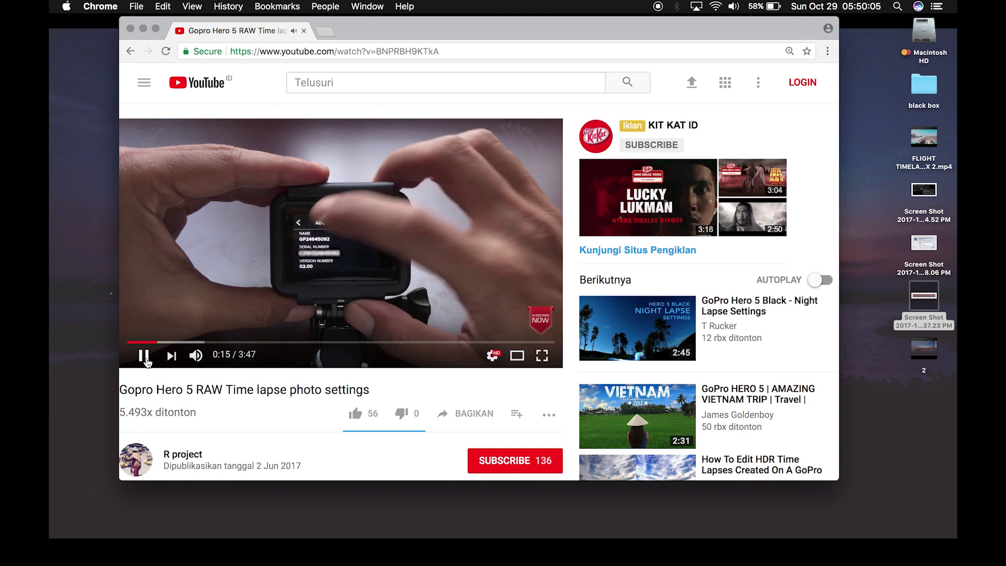
left_click(131, 27)
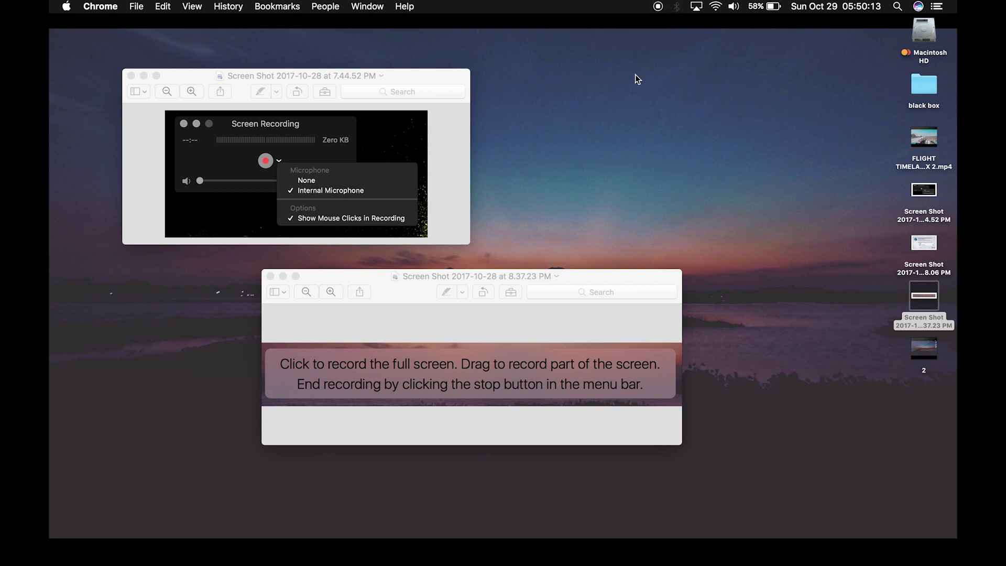
- Open the desktop screenshot of QuickTime's save dialog and move its window above the recording instructions
double_click(922, 245)
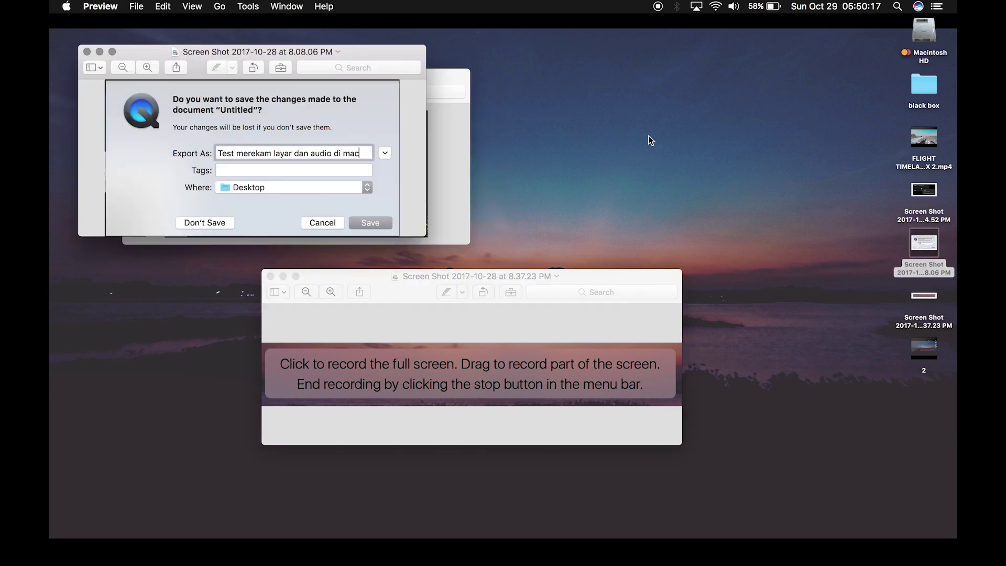
left_click_drag(375, 50, 609, 66)
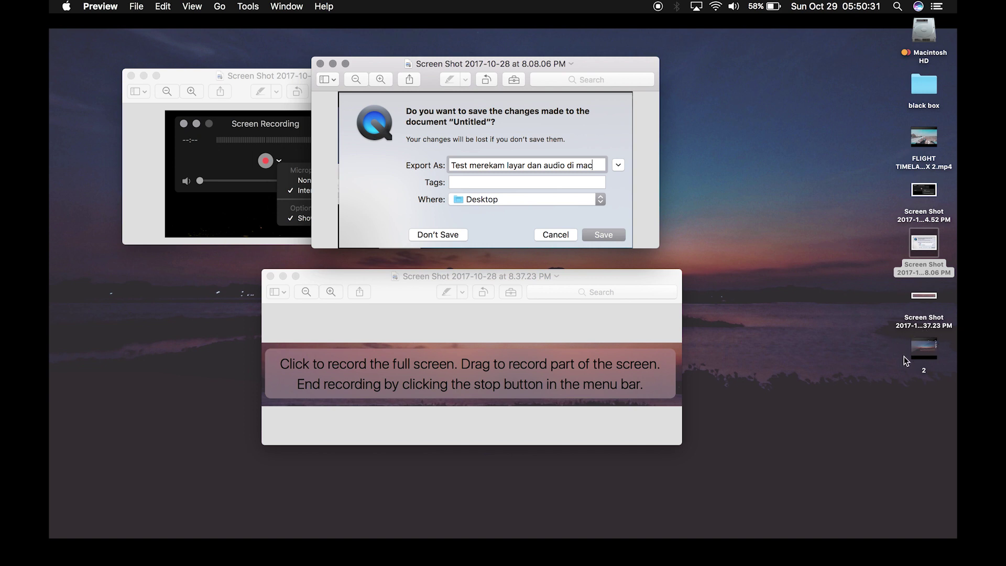
- Examine the file information of the desktop movie "2", including its size, dimensions and codecs, and close the info window
right_click(919, 353)
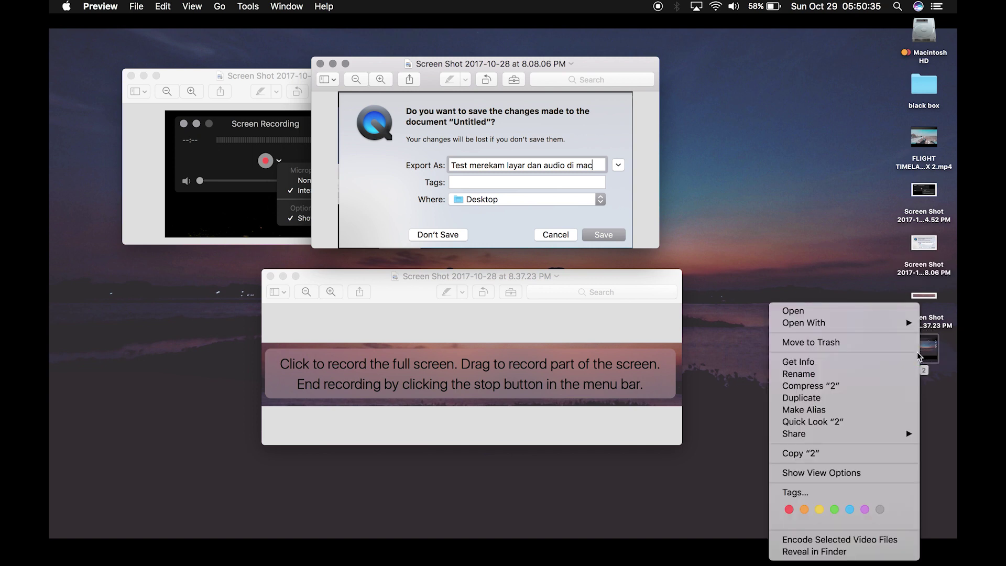
left_click(851, 360)
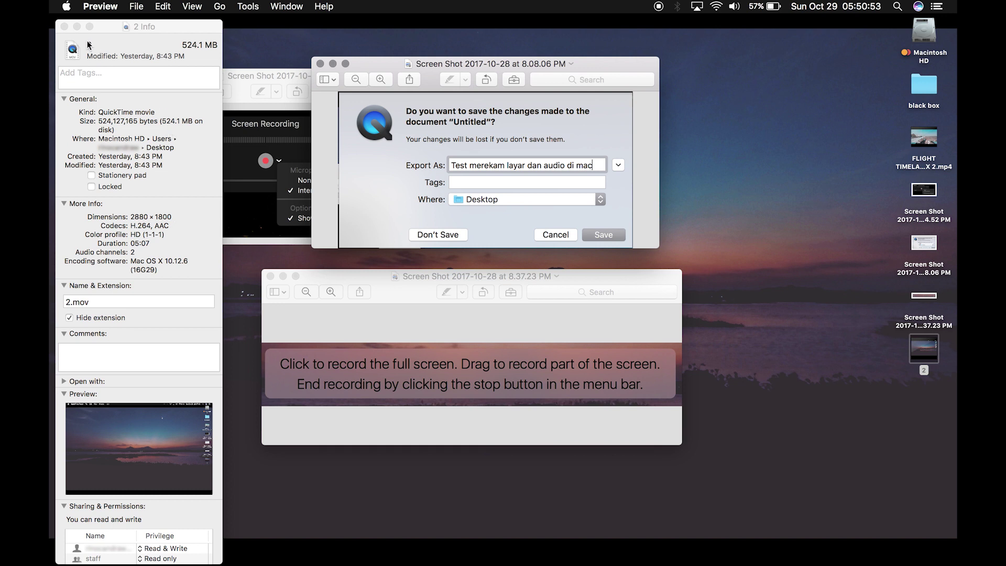
left_click(64, 26)
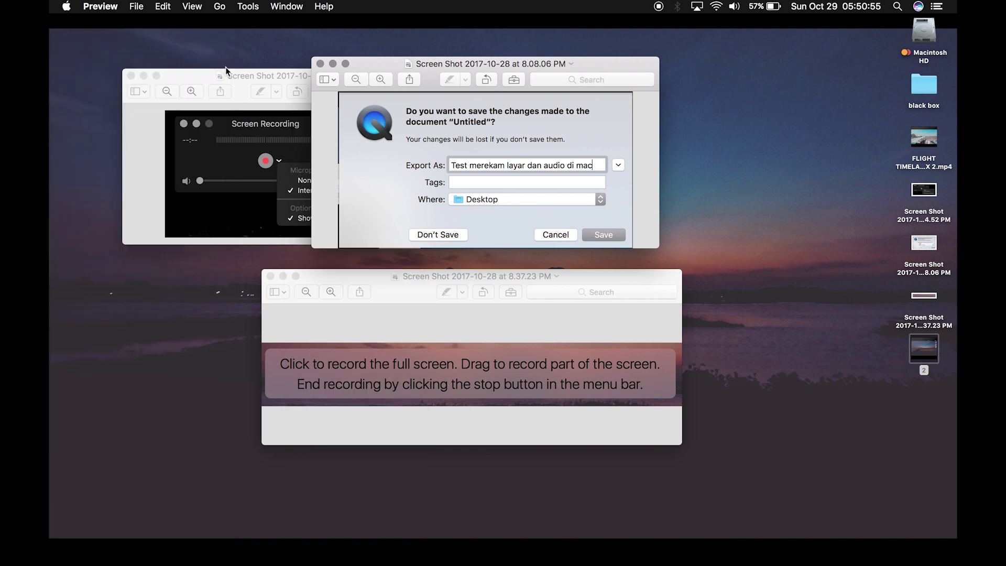
- Close all three open screenshot windows to clear the desktop
left_click(320, 64)
left_click(131, 76)
left_click(270, 276)
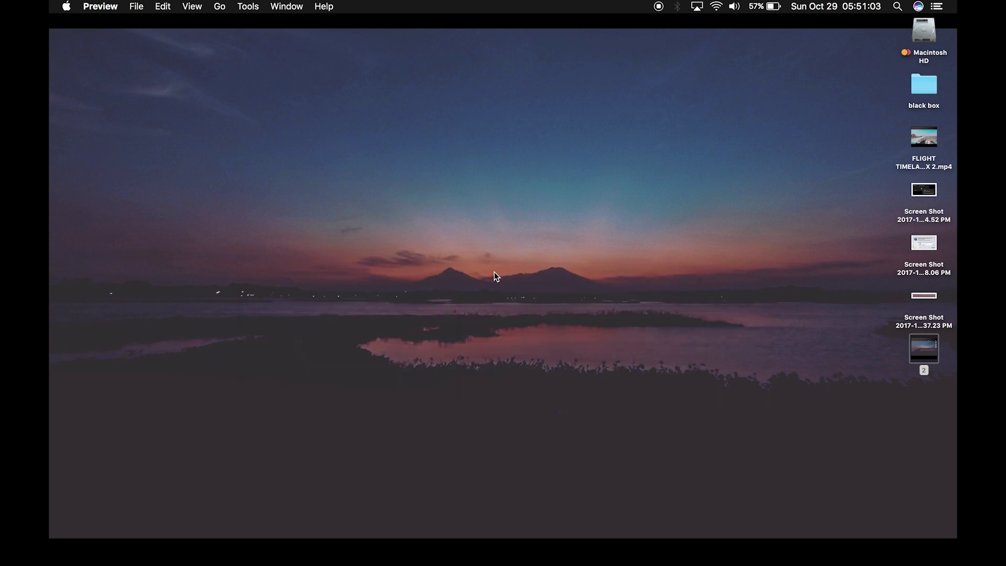